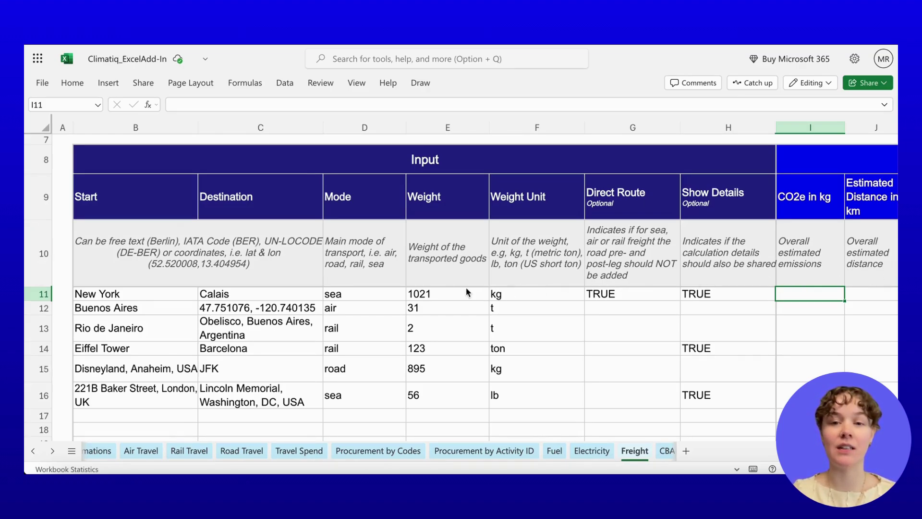
Review the first shipments' transport modes, start location and destination.
left_click(362, 312)
left_click(358, 293)
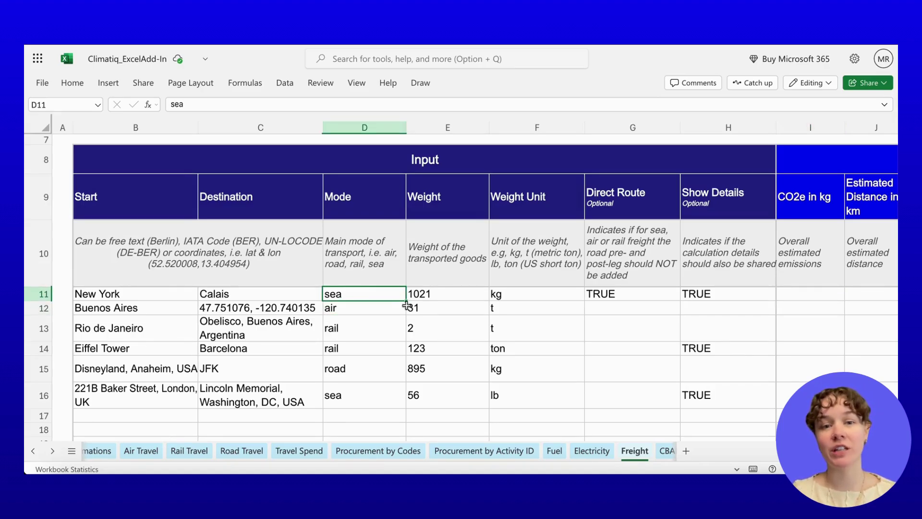
left_click(184, 292)
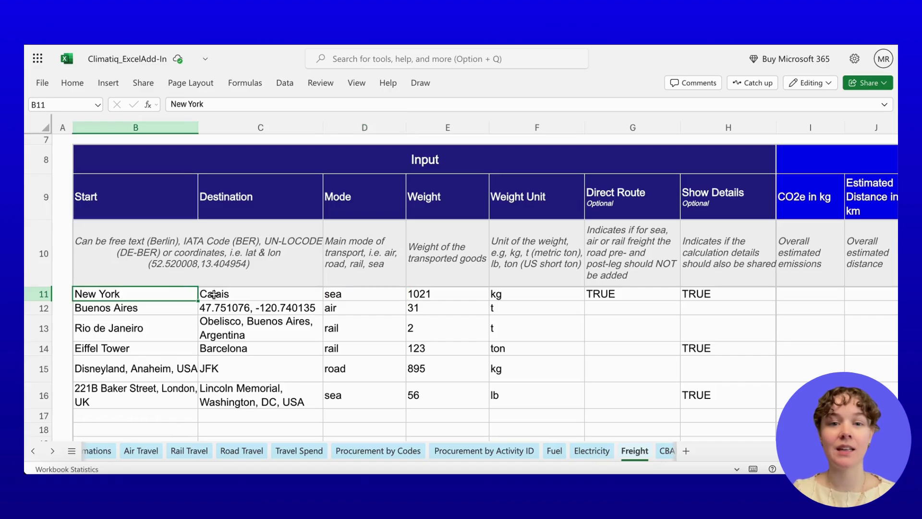
left_click(214, 294)
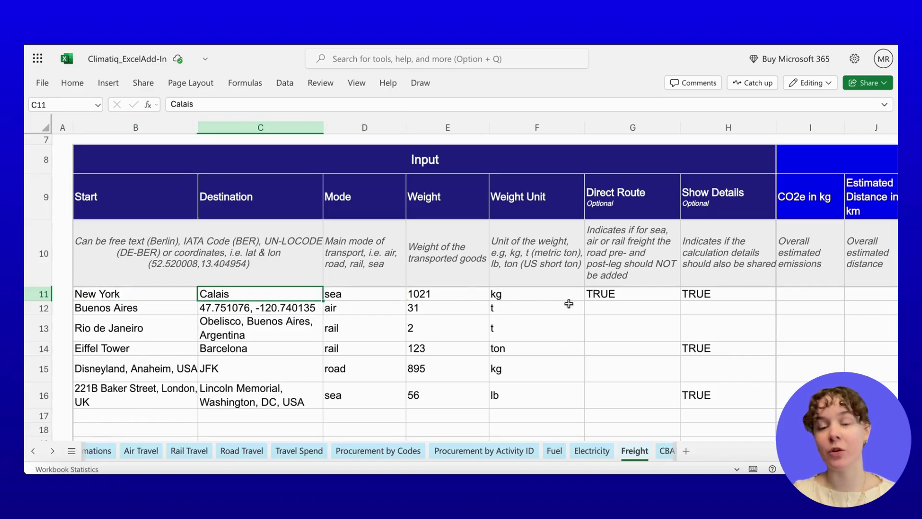
Start a CLIMATIQ.CALCULATE_INTERMODALFREIGHTTRANSPORT formula in I11.
left_click(792, 298)
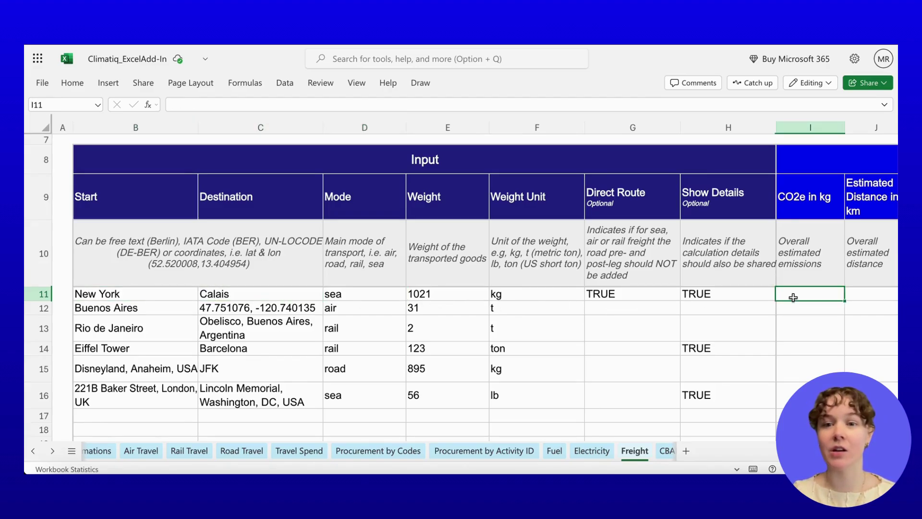
type("=climatiq")
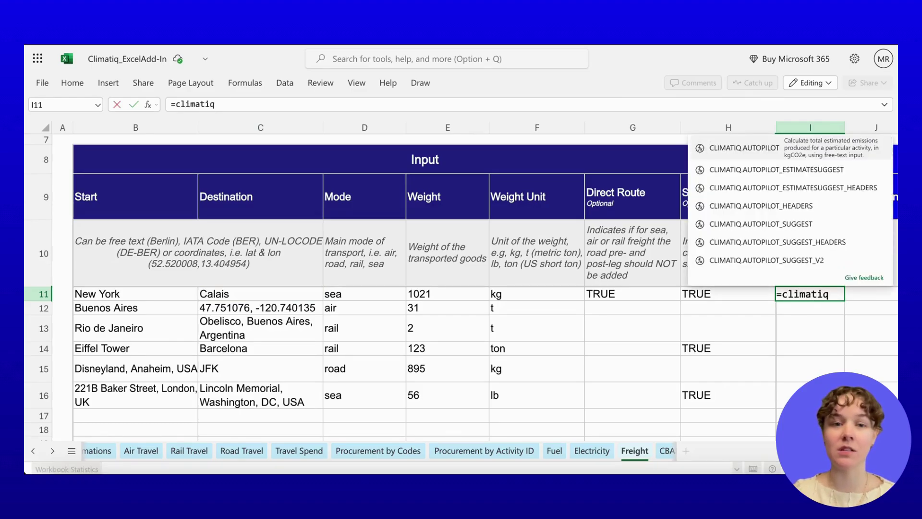
type(".calculate")
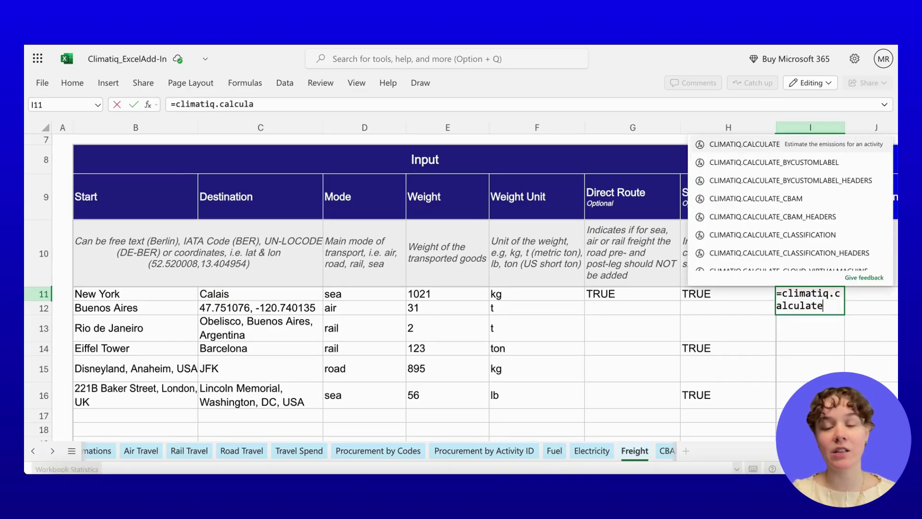
scroll(811, 216, "down", 5)
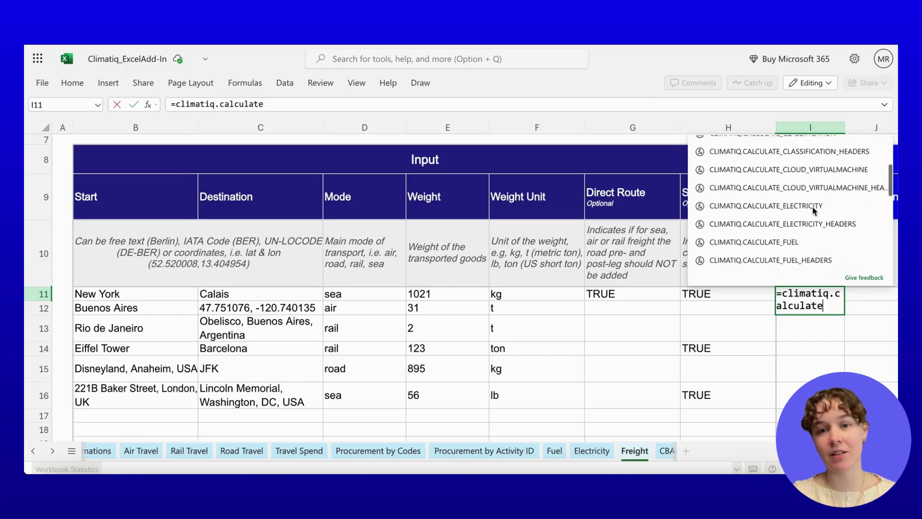
scroll(813, 210, "down", 2)
double_click(813, 211)
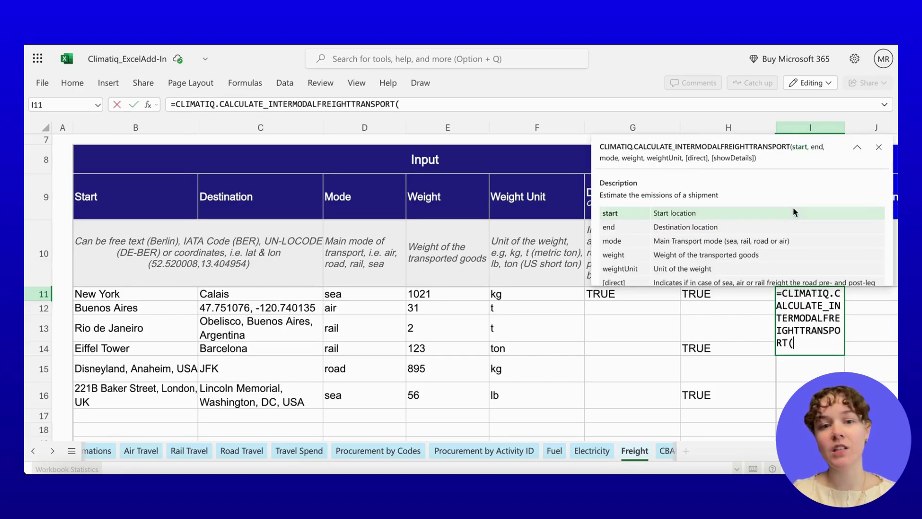
Pass B11 through H11 as arguments and commit the freight emissions formula.
left_click(168, 295)
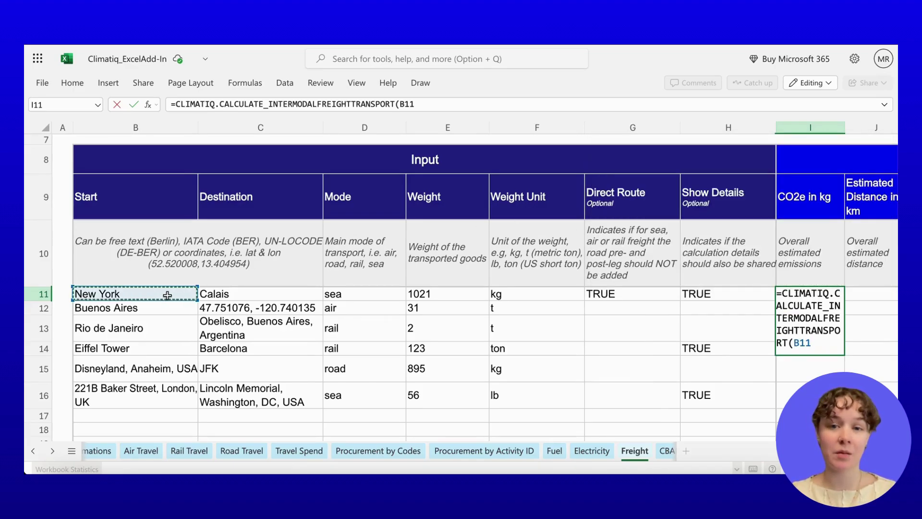
left_click(233, 295, "ctrl")
left_click(355, 295, "ctrl")
left_click(432, 295, "ctrl")
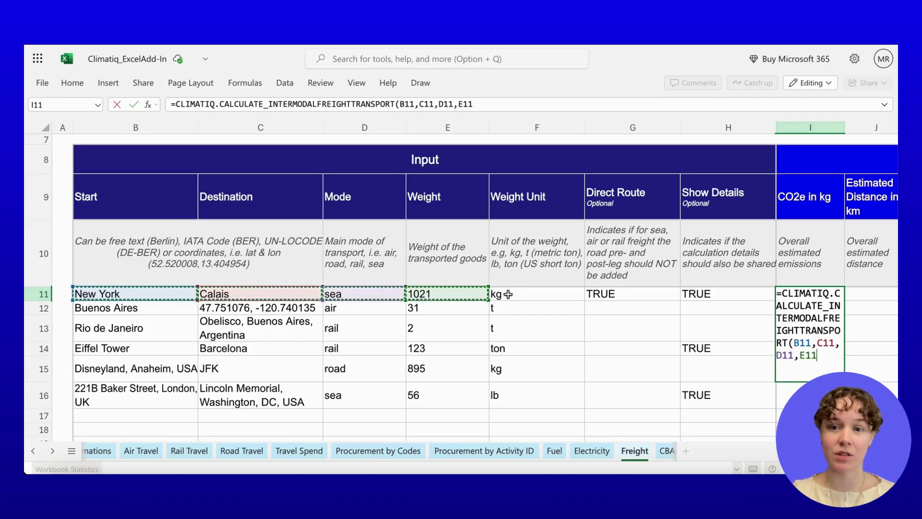
left_click(528, 295, "ctrl")
left_click(595, 295, "ctrl")
left_click(696, 295, "ctrl")
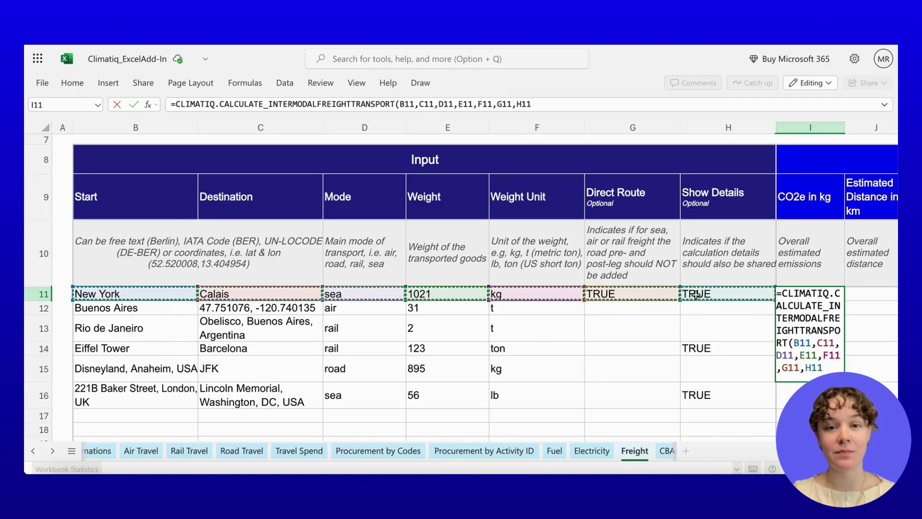
type(")")
key("Return")
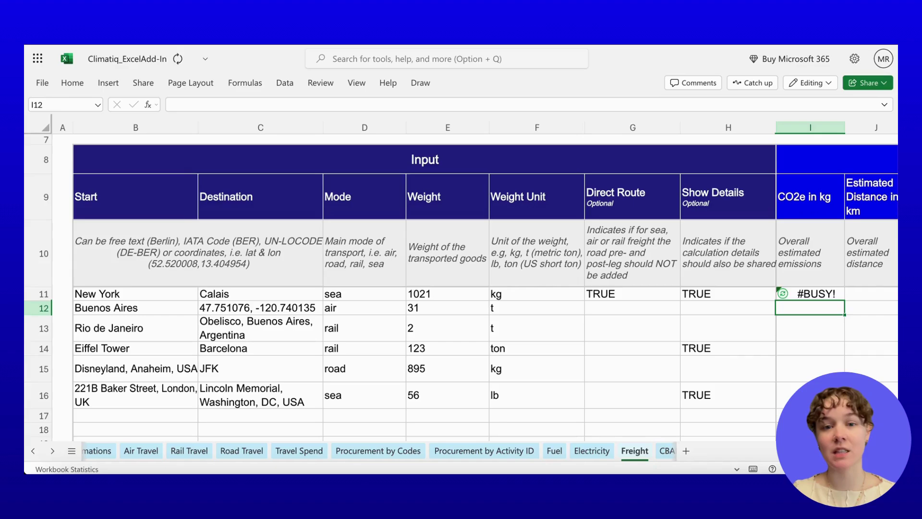
Copy I11's freight formula down to I16, yielding estimates like 70.27 and 504740 kg.
left_click(803, 295)
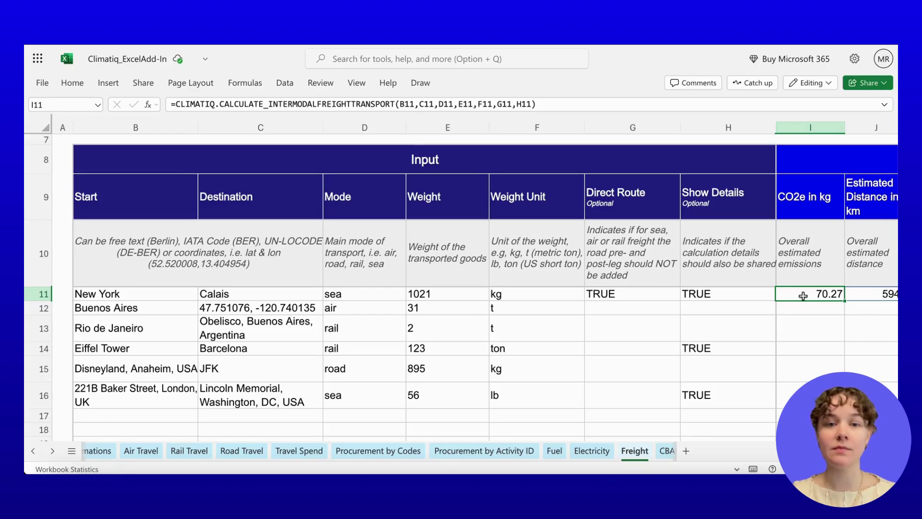
scroll(803, 296, "right", 5)
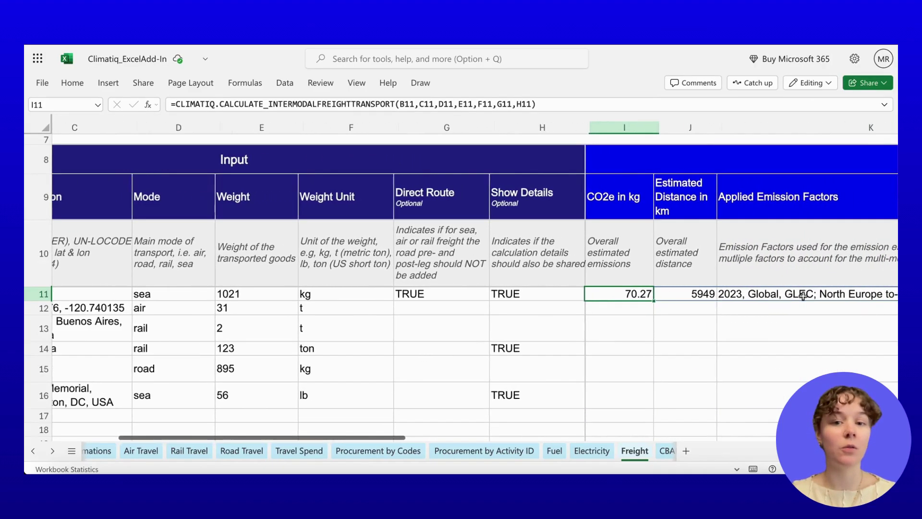
scroll(803, 295, "right", 10)
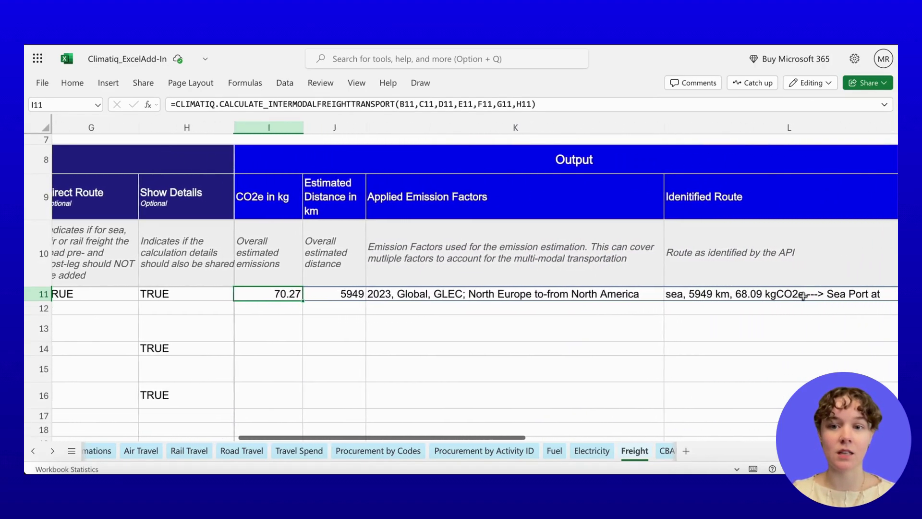
scroll(803, 295, "right", 3)
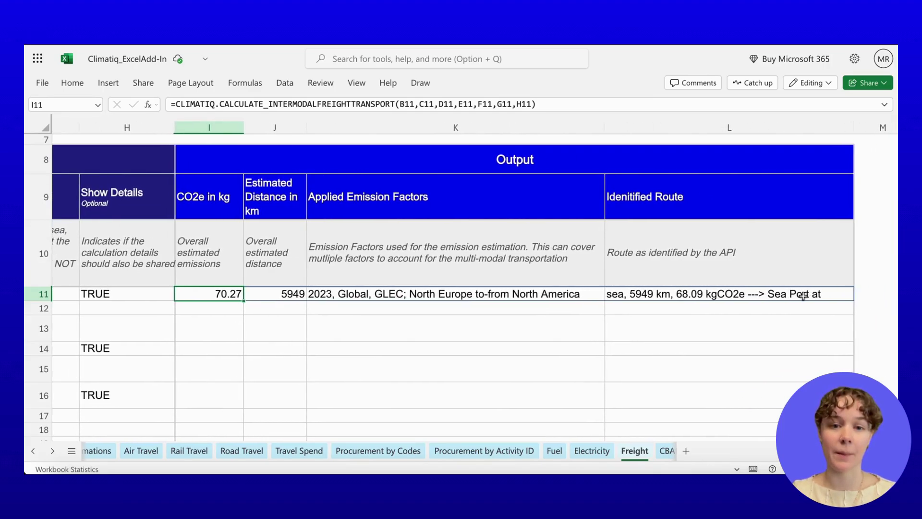
scroll(803, 295, "left", 12)
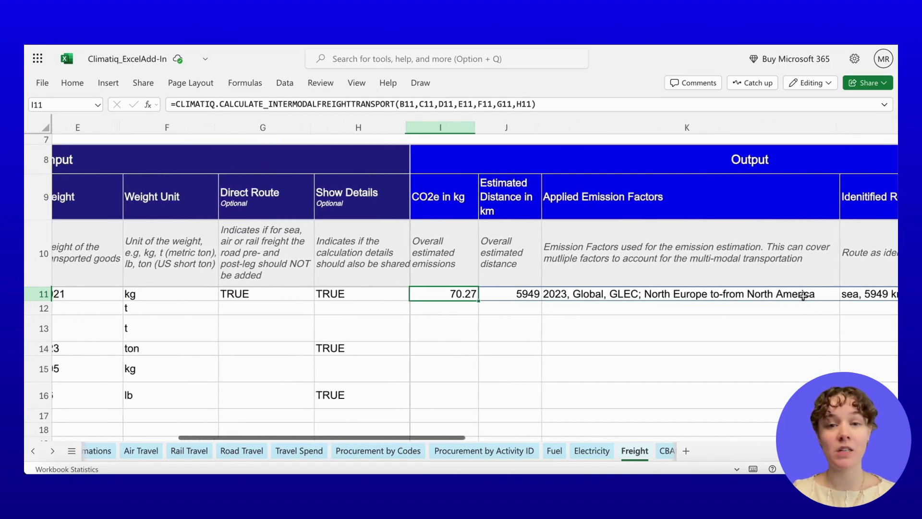
scroll(802, 295, "left", 4)
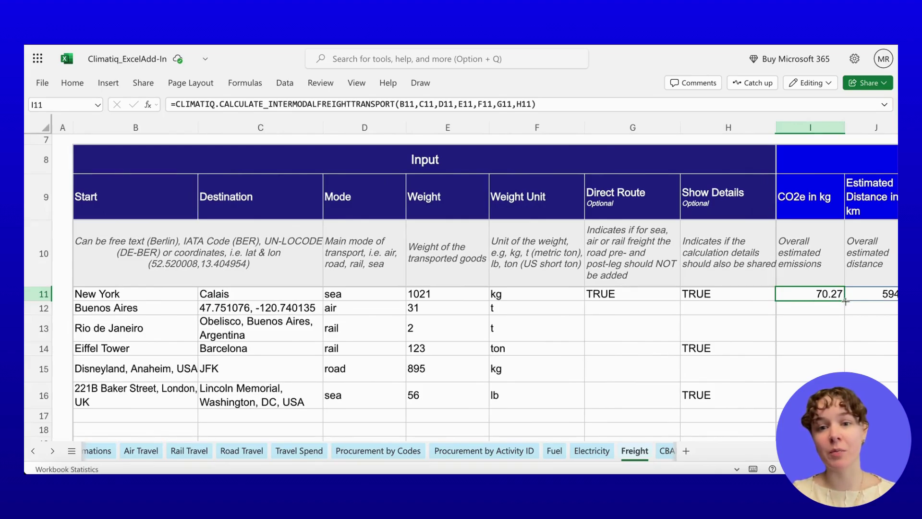
left_click_drag(844, 301, 841, 399)
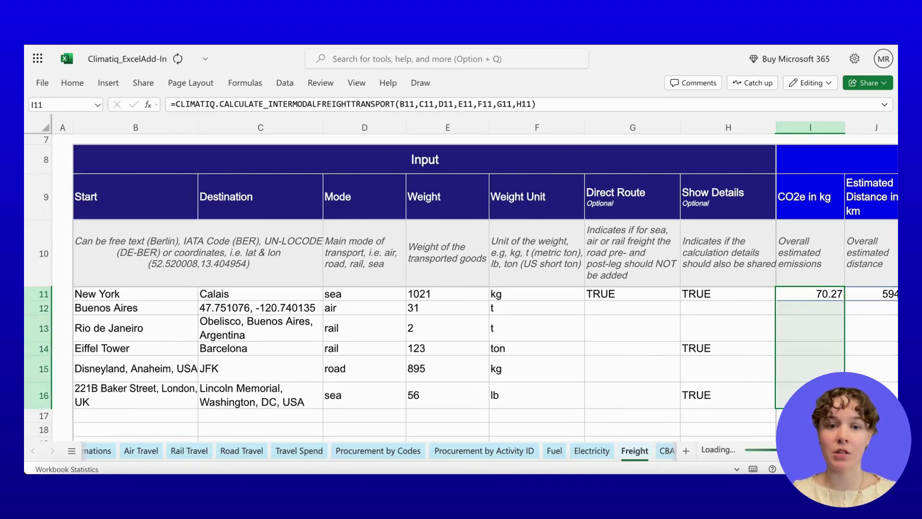
left_click(871, 394)
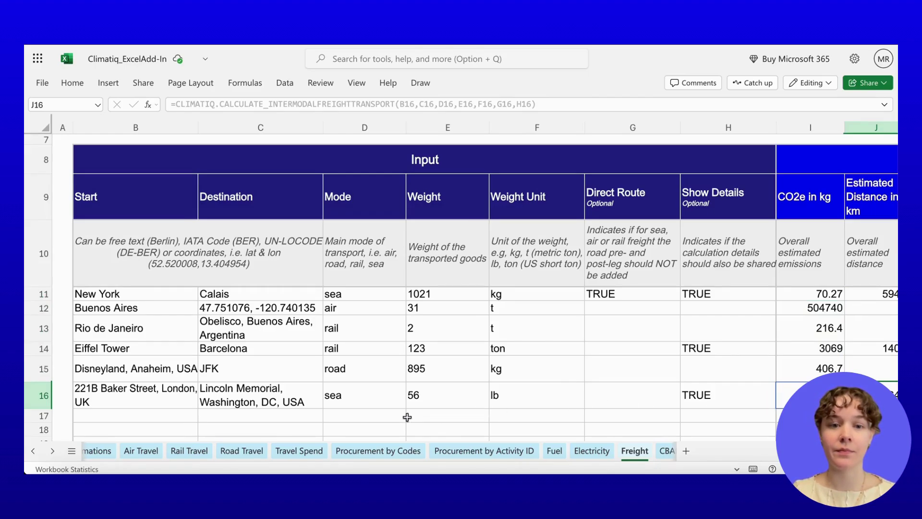
On the Travel Spend sheet, start a CLIMATIQ.CALCULATE_TRAVEL_SPEND formula in H11.
left_click(308, 453)
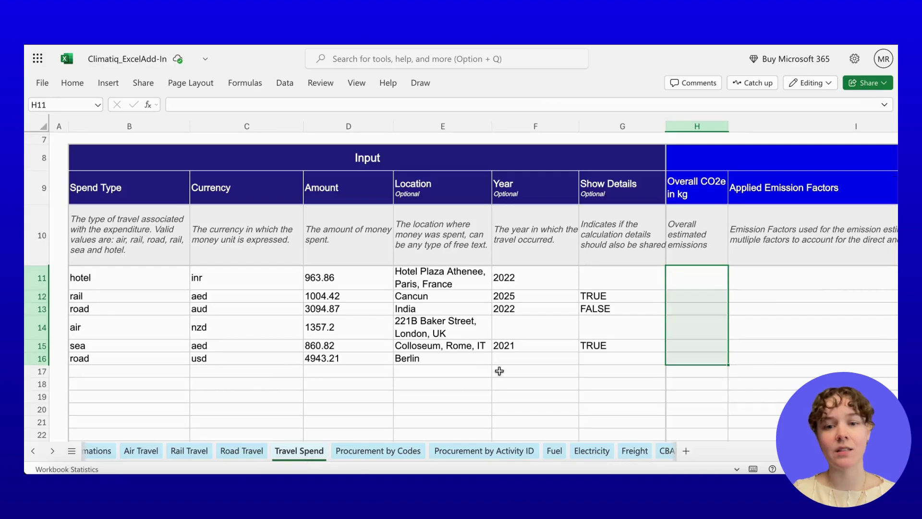
left_click(682, 281)
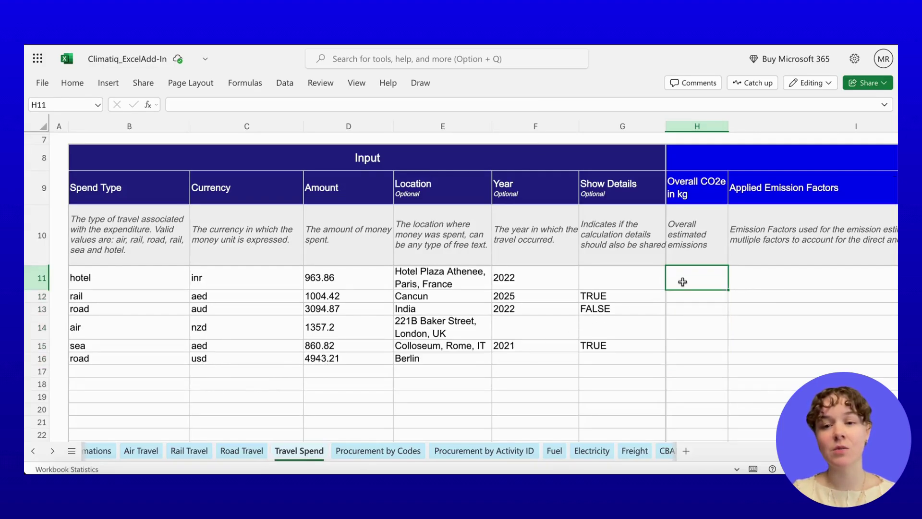
type("=cli")
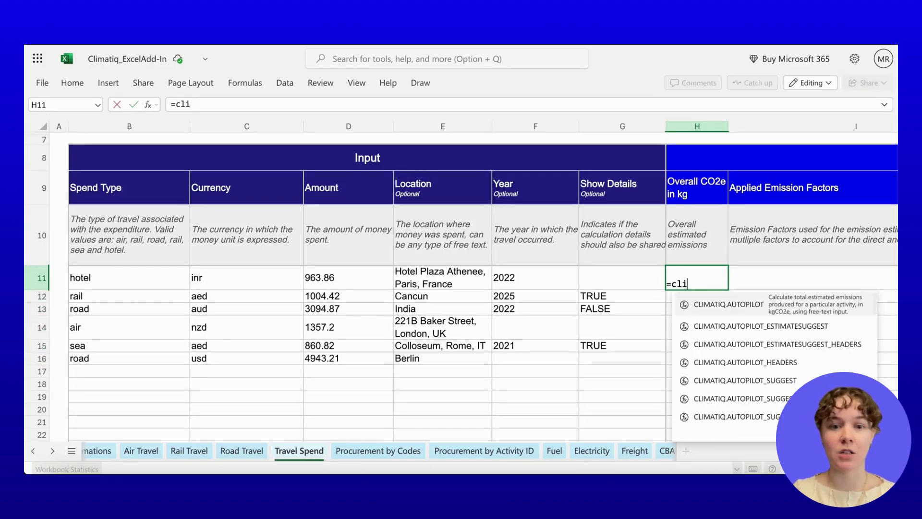
type("matiq.calculate")
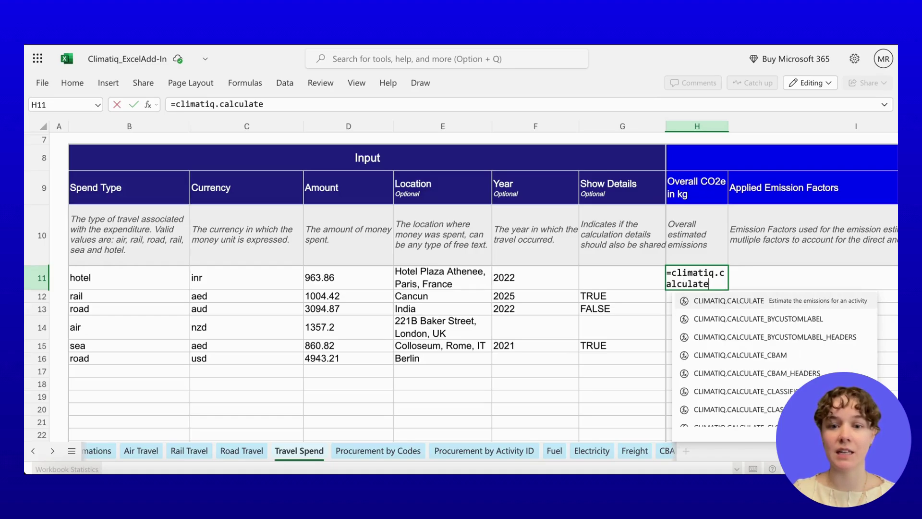
scroll(765, 368, "down", 6)
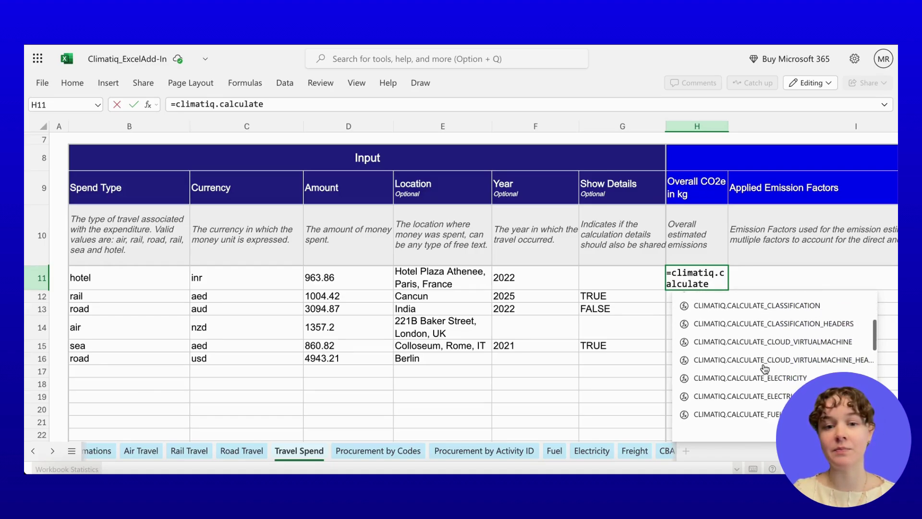
scroll(764, 368, "down", 10)
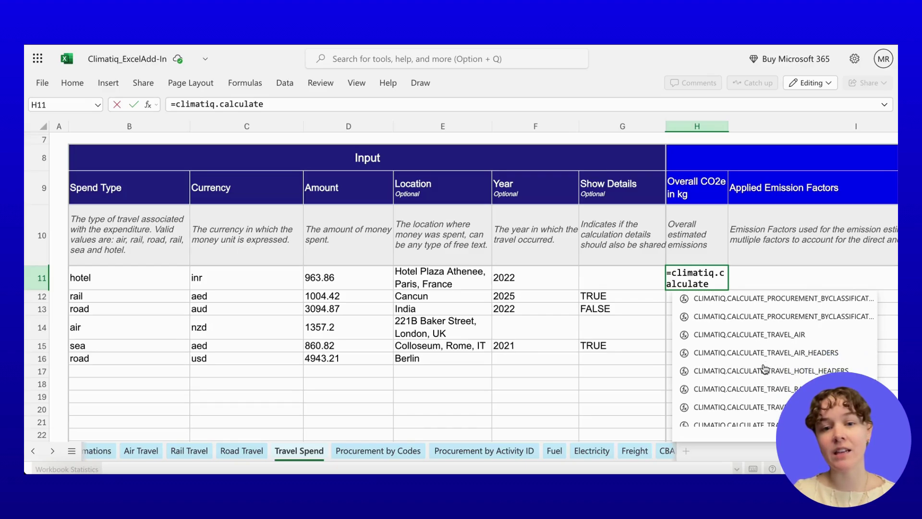
left_click(767, 402)
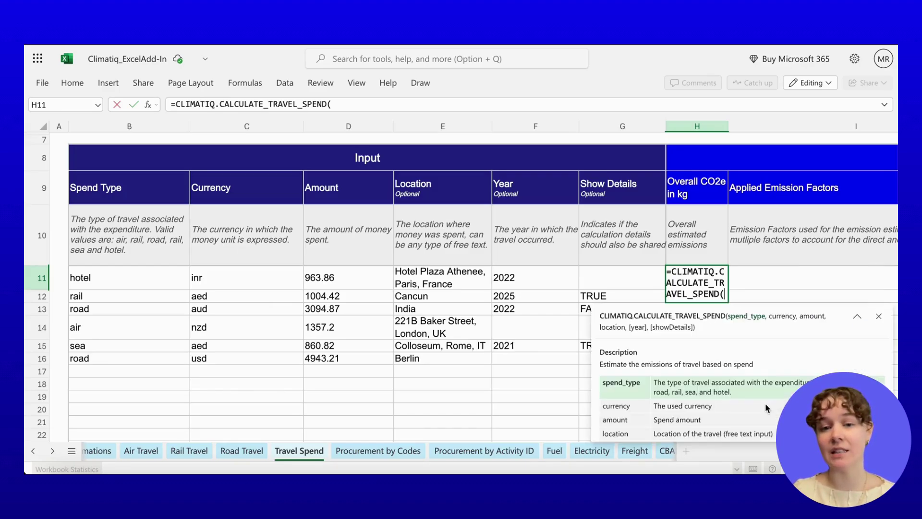
Pass B11 through G11 as arguments and commit, giving 1.098 kg CO2e.
left_click(156, 281)
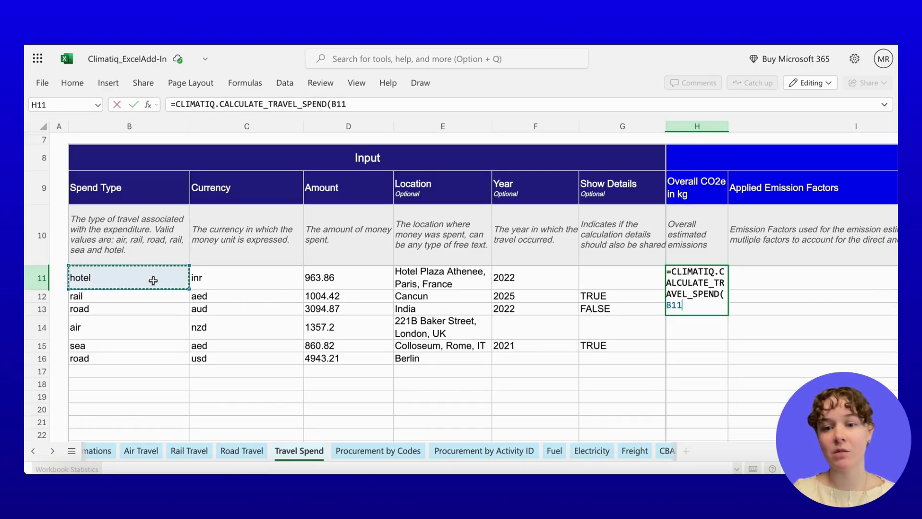
type(",")
left_click(216, 282)
type(",")
left_click(317, 279)
type(",")
left_click(429, 277)
type(",")
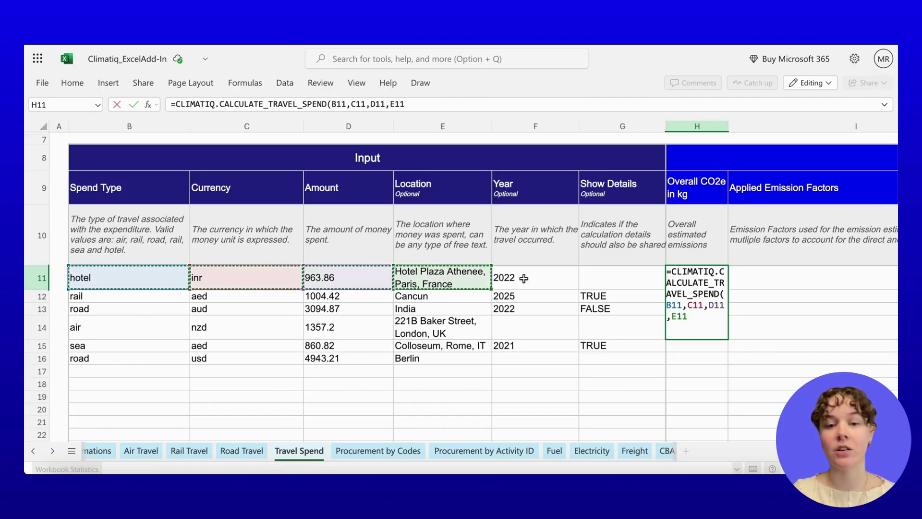
left_click(528, 278)
type(",")
left_click(605, 279)
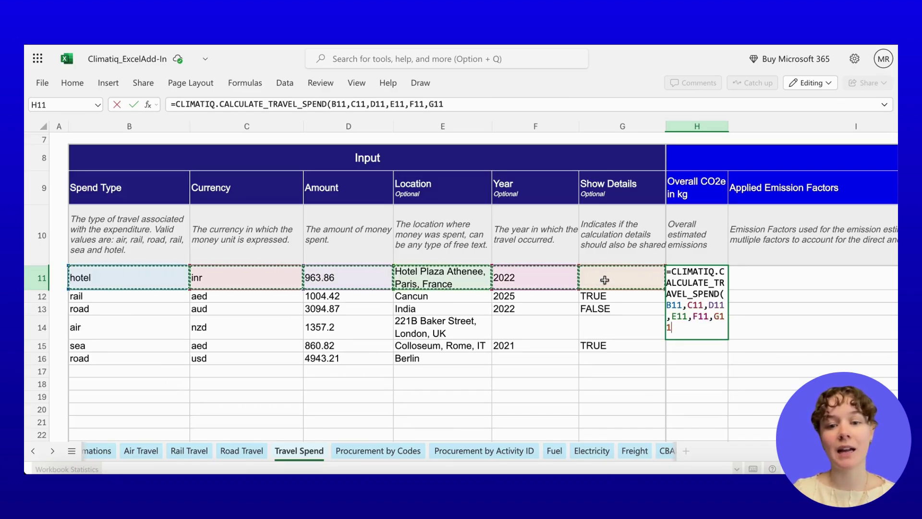
type(")")
key("Return")
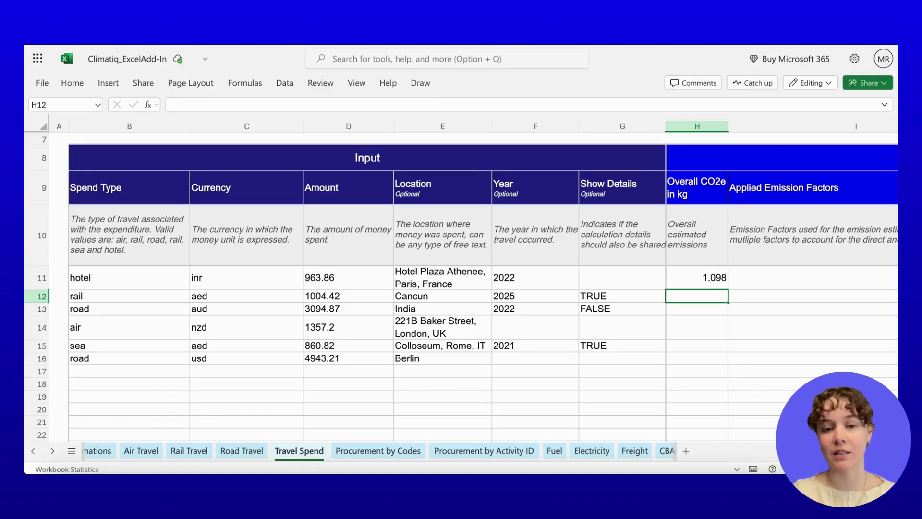
Copy H11's travel spend formula down to H16.
left_click(722, 279)
left_click_drag(727, 291, 723, 356)
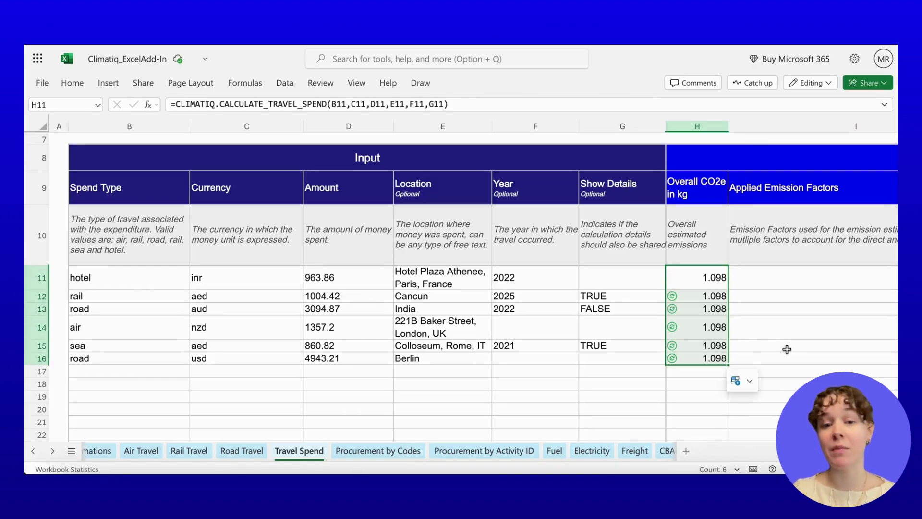
left_click(712, 278)
Autofit rows 12 and 15 so their emission factors and notices show.
scroll(756, 282, "right", 10)
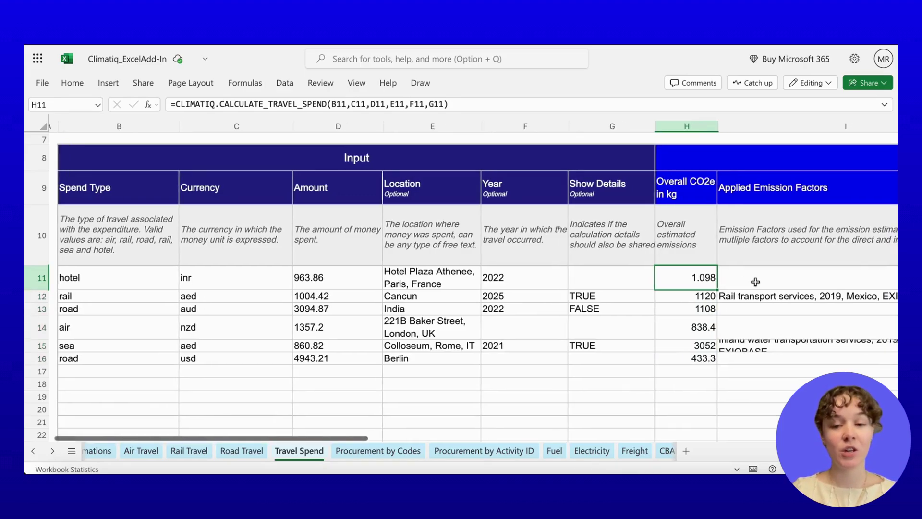
scroll(756, 282, "right", 5)
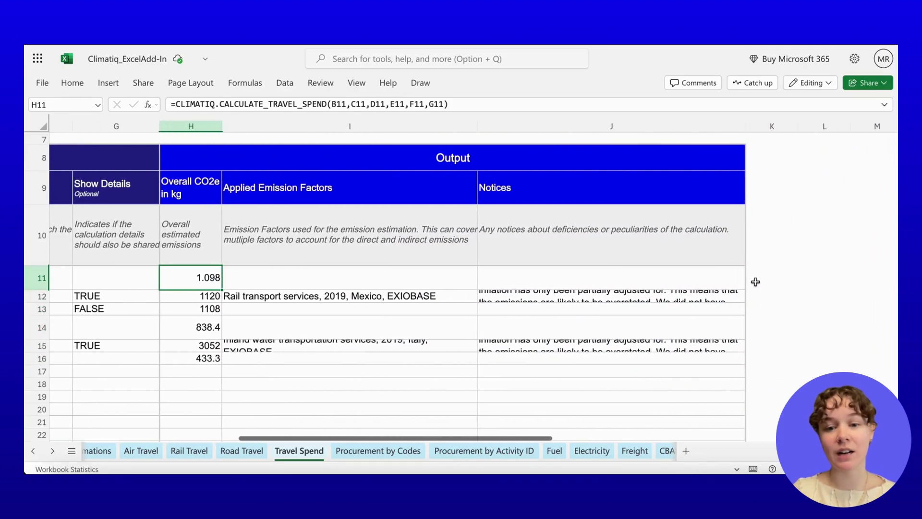
double_click(44, 302)
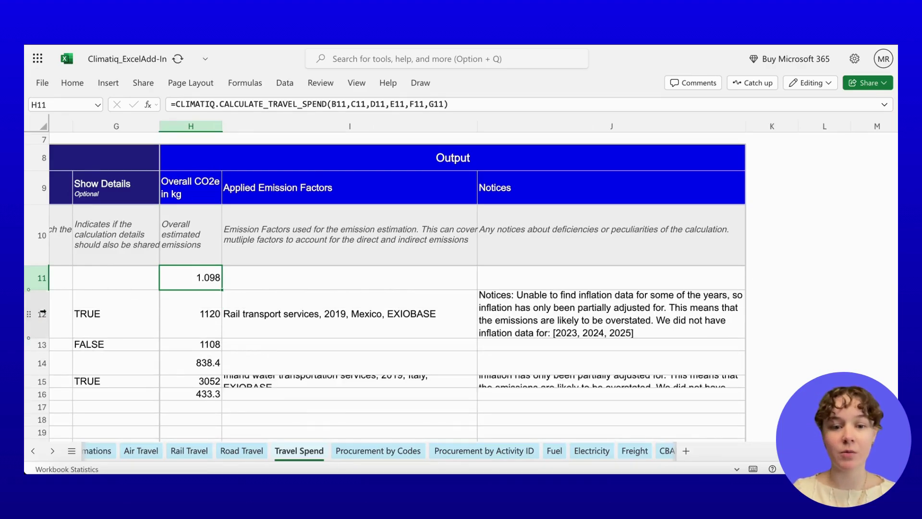
double_click(44, 388)
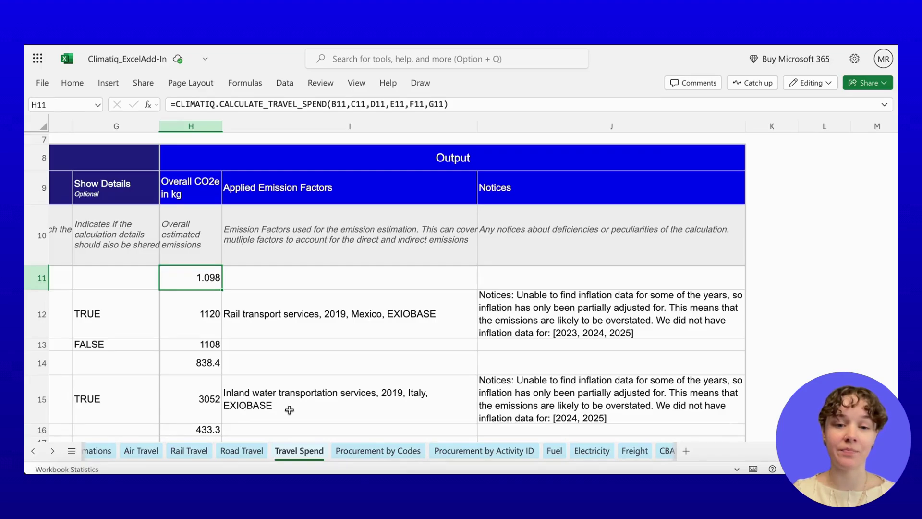